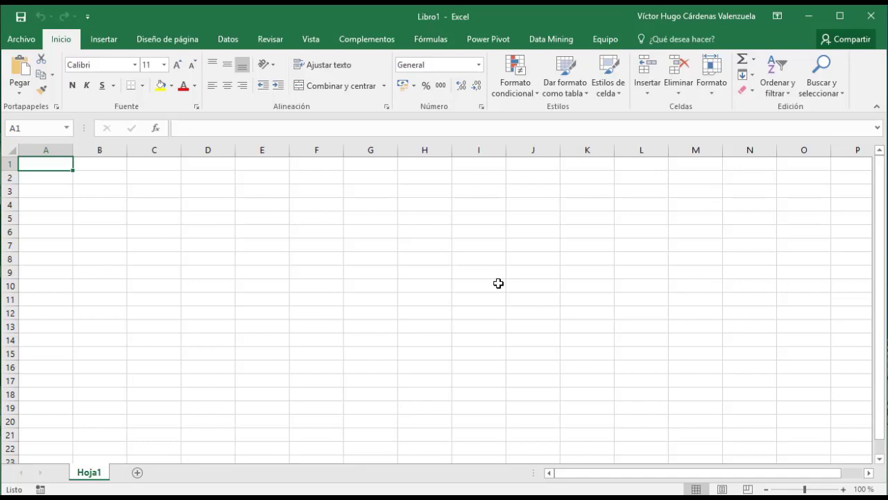
# - Open the VBA editor with Alt+F11 and bring up Hoja1's empty code window for Libro1
pyautogui.hotkey('alt', 'F11')
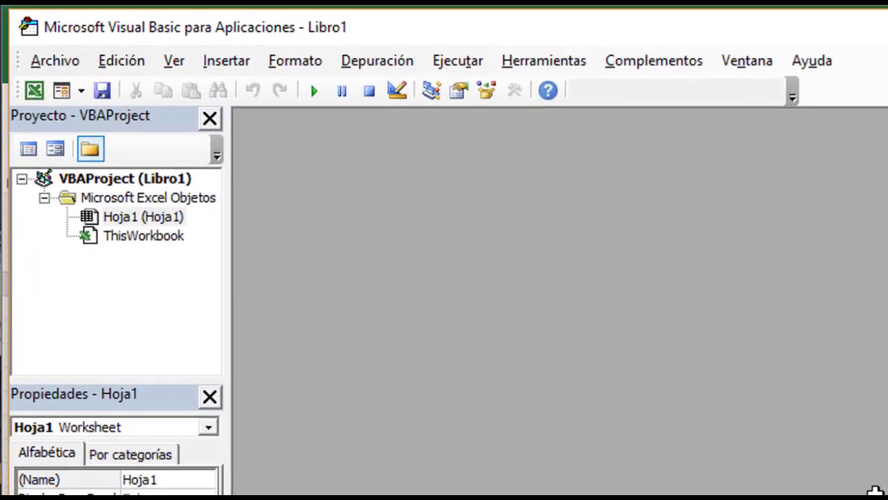
pyautogui.click(118, 221)
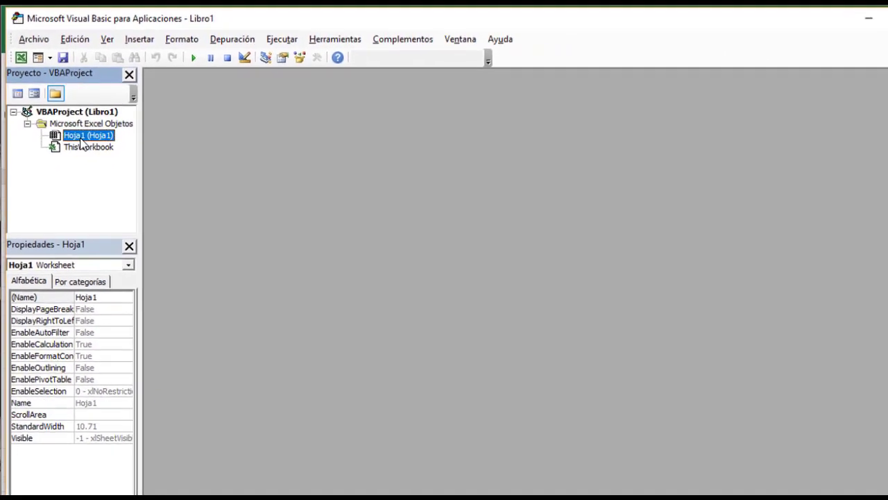
pyautogui.doubleClick(73, 126)
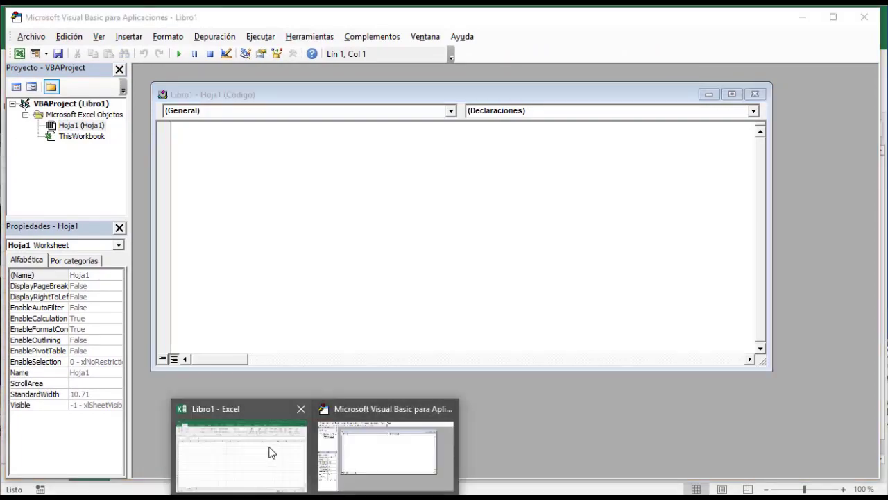
pyautogui.click(270, 451)
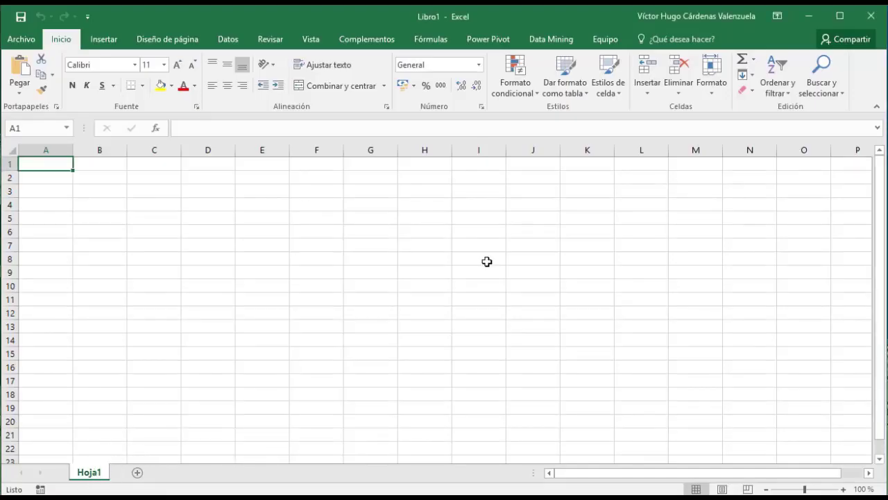
pyautogui.click(809, 16)
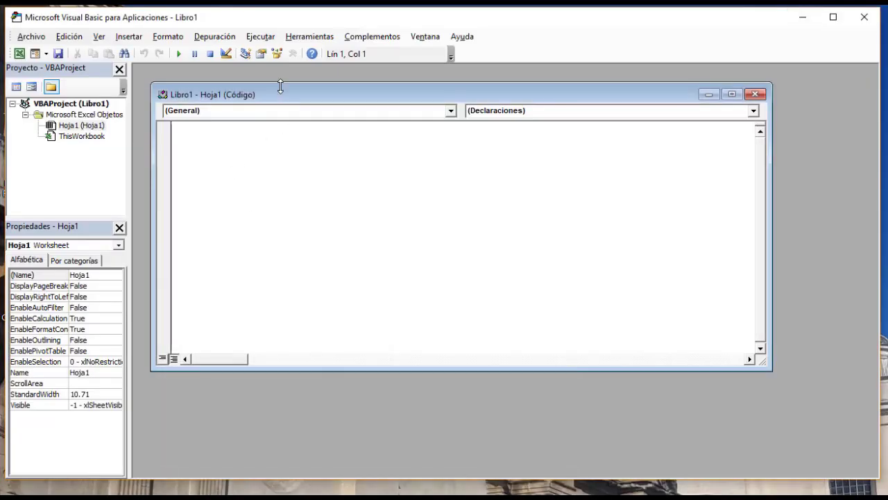
# - Maximize Hoja1's code window and insert a Worksheet_BeforeDoubleClick event procedure
pyautogui.doubleClick(280, 94)
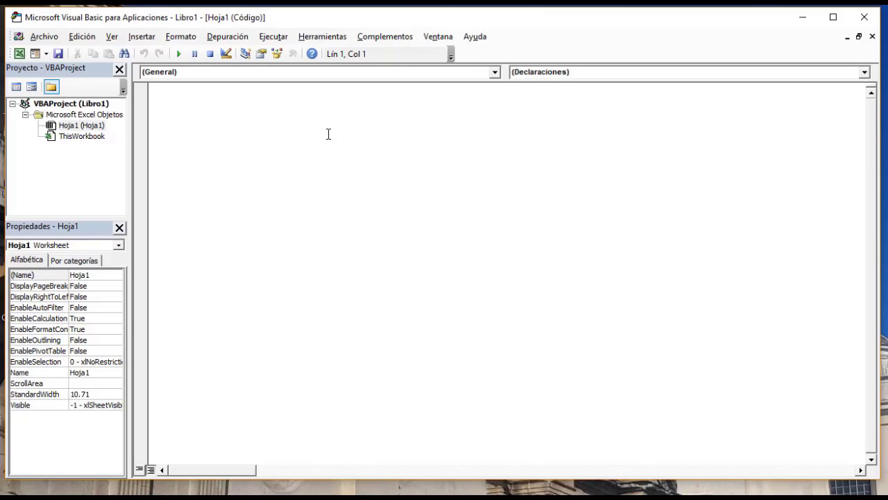
pyautogui.click(495, 72)
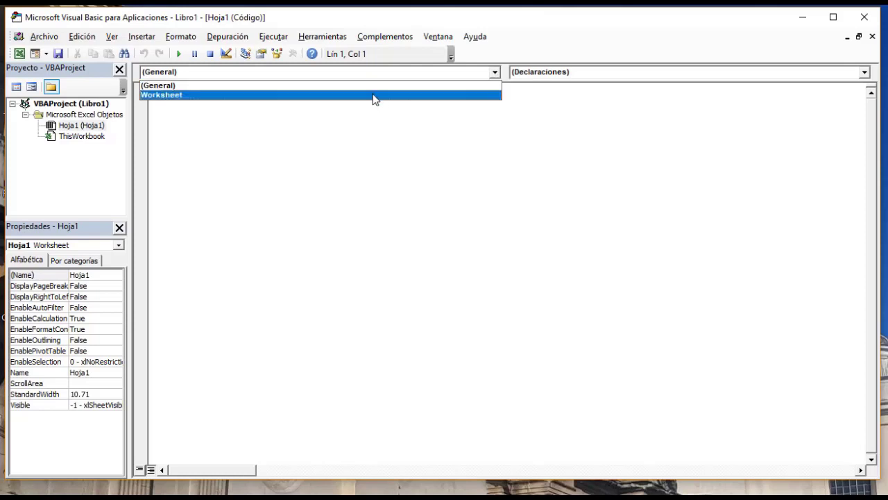
pyautogui.click(374, 95)
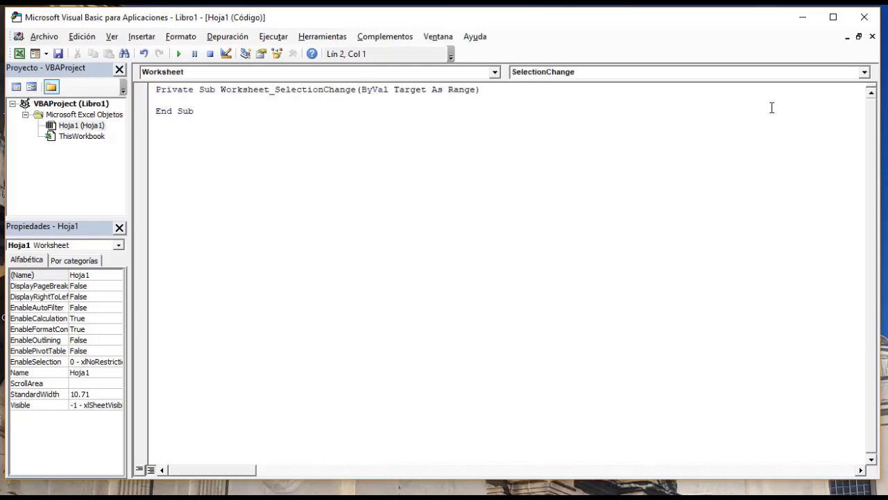
pyautogui.click(865, 73)
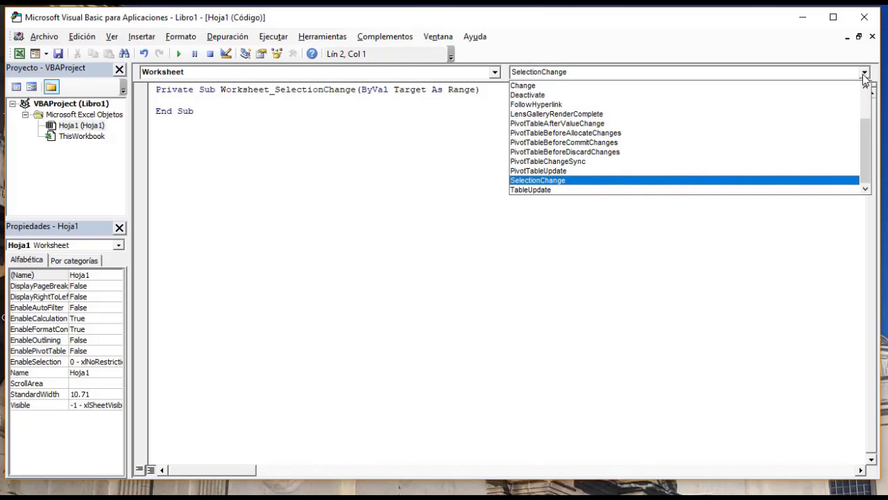
pyautogui.moveTo(868, 132); pyautogui.dragTo(858, 104)
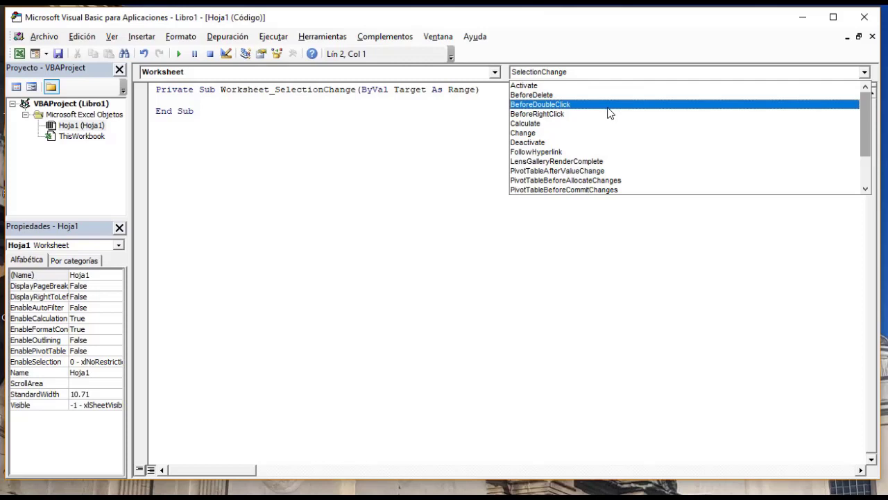
pyautogui.click(609, 105)
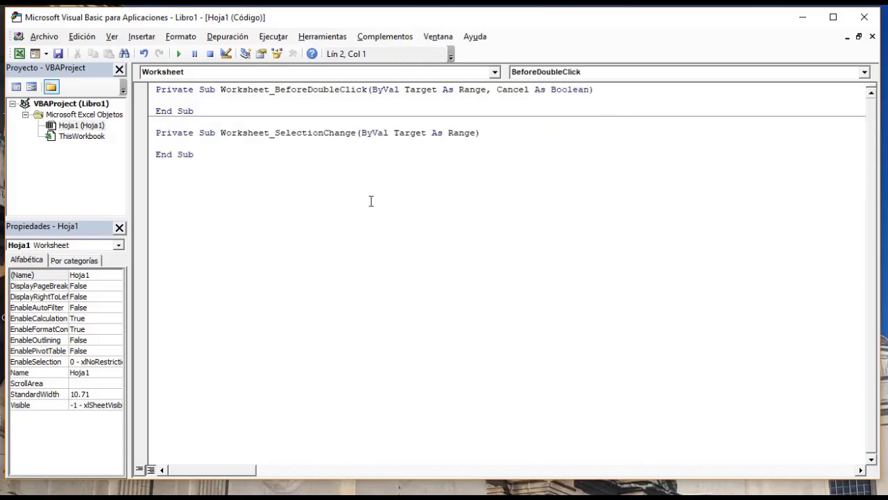
# - Delete the unneeded Worksheet_SelectionChange procedure stub
pyautogui.click(234, 143)
pyautogui.moveTo(216, 159); pyautogui.dragTo(150, 132)
pyautogui.press('Delete')
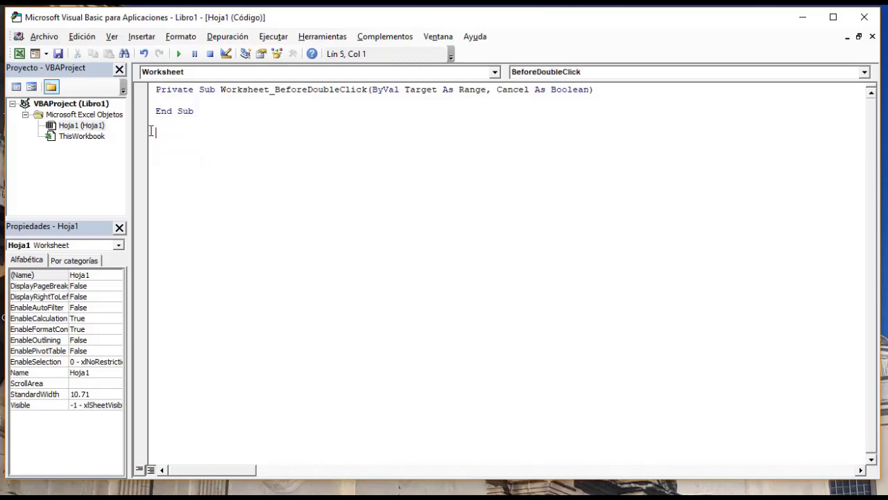
# - Add MsgBox "Hizo un doble click" inside BeforeDoubleClick and switch back to Excel
pyautogui.click(197, 103)
pyautogui.write('ms')
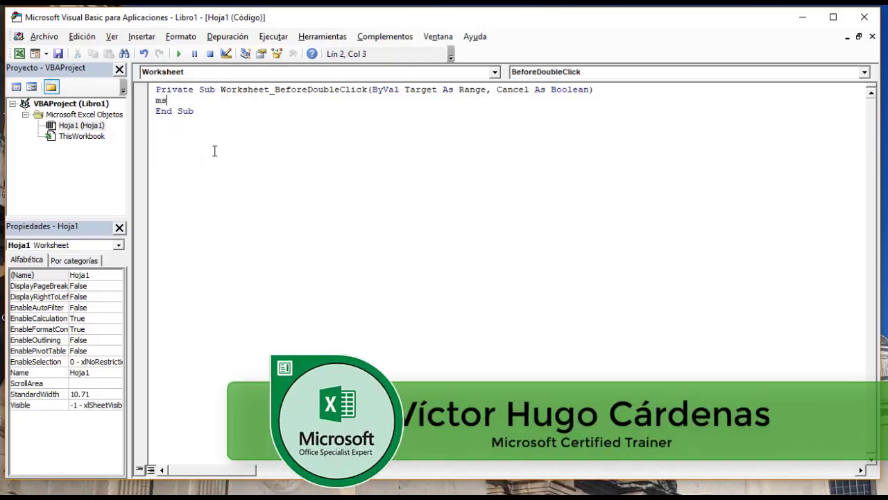
pyautogui.write('gbox')
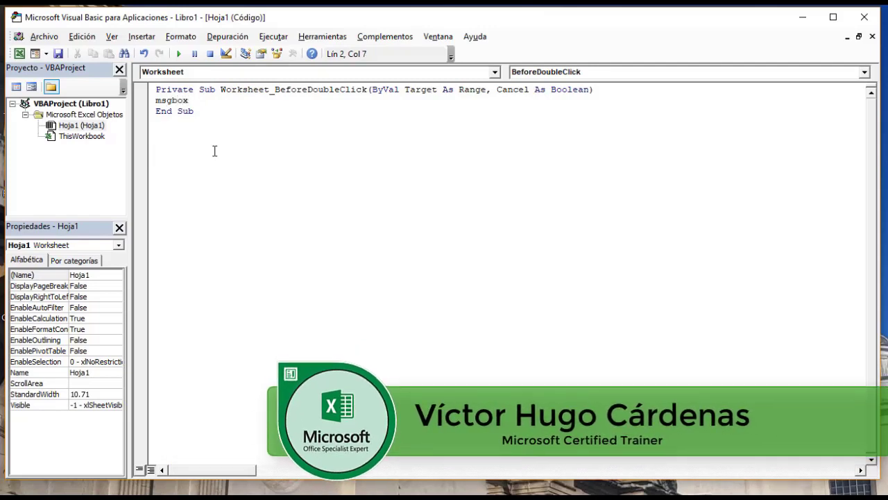
pyautogui.write(' "')
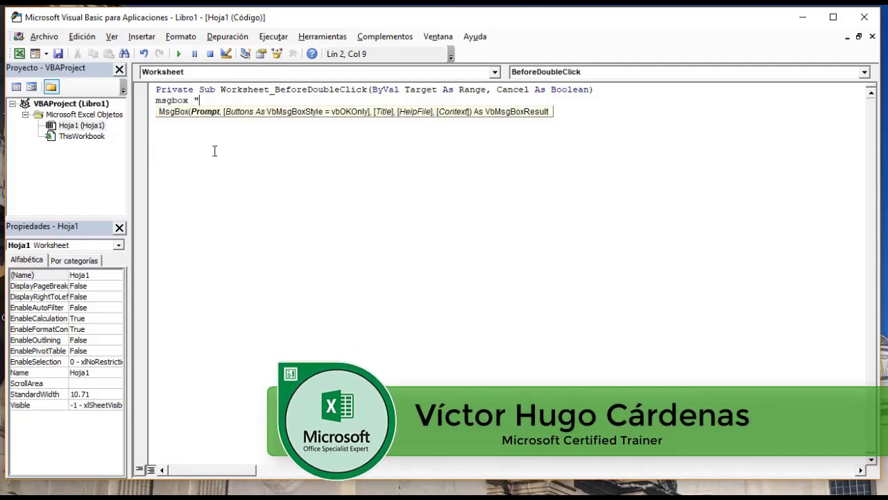
pyautogui.write('Hizo')
pyautogui.write(' un doble clic')
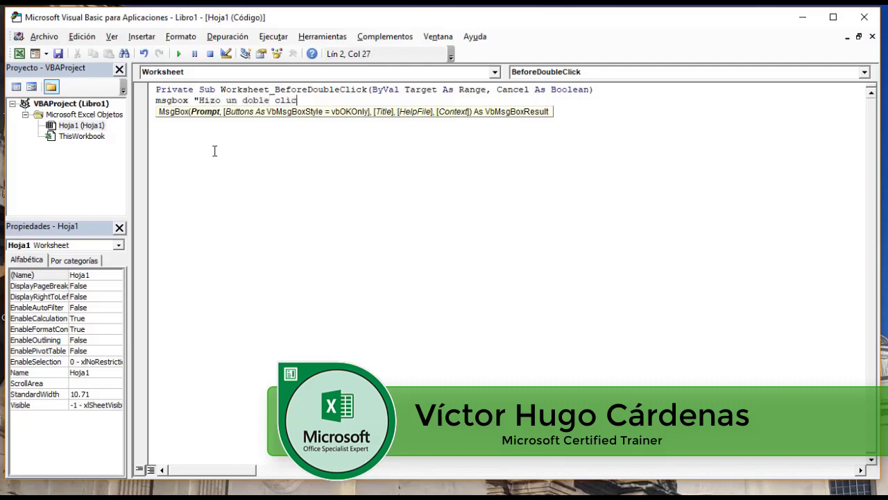
pyautogui.write('k"')
pyautogui.click(269, 189)
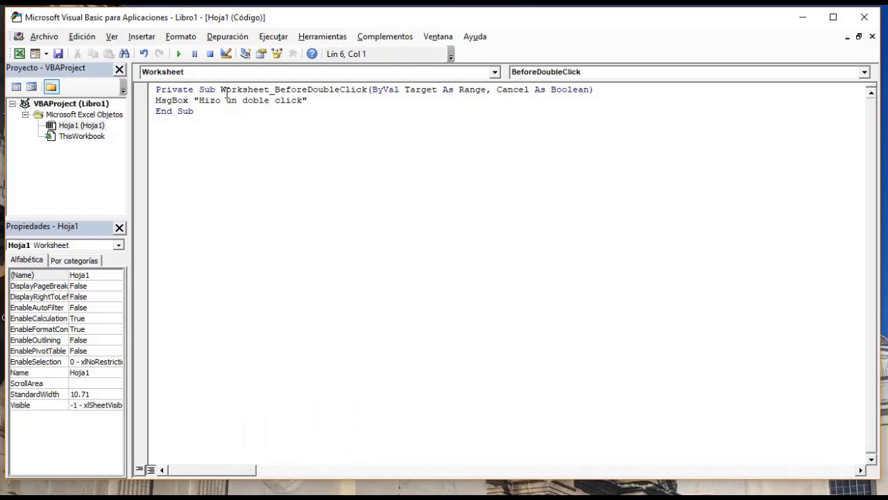
pyautogui.moveTo(220, 90); pyautogui.dragTo(367, 90)
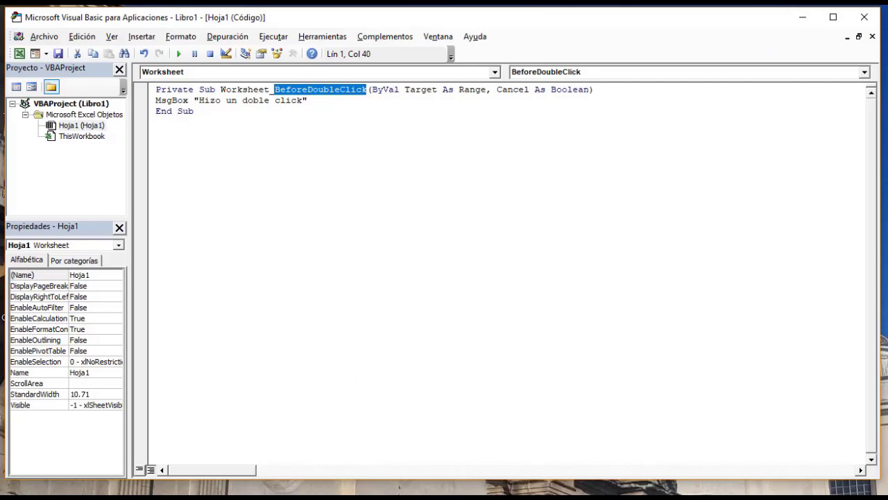
pyautogui.click(330, 493)
pyautogui.click(274, 458)
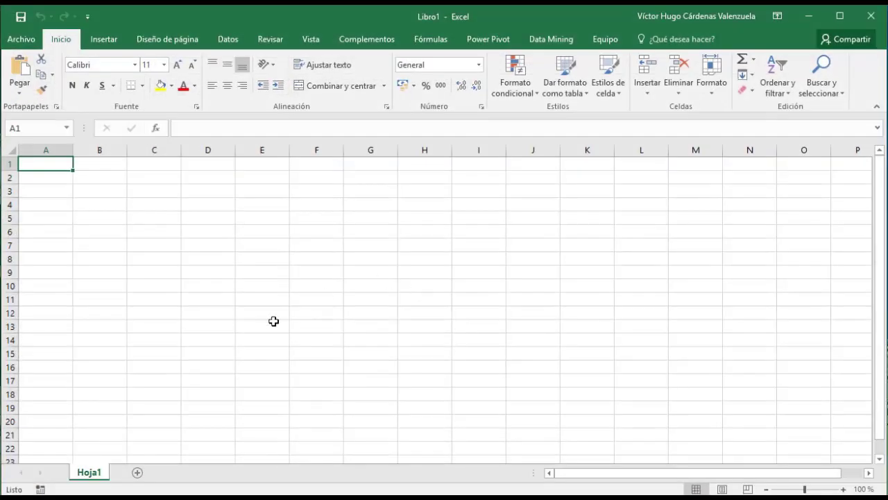
# - Double-click F8 to see the "Hizo un doble click" message, dismiss it, and return to the VBA code
pyautogui.doubleClick(321, 262)
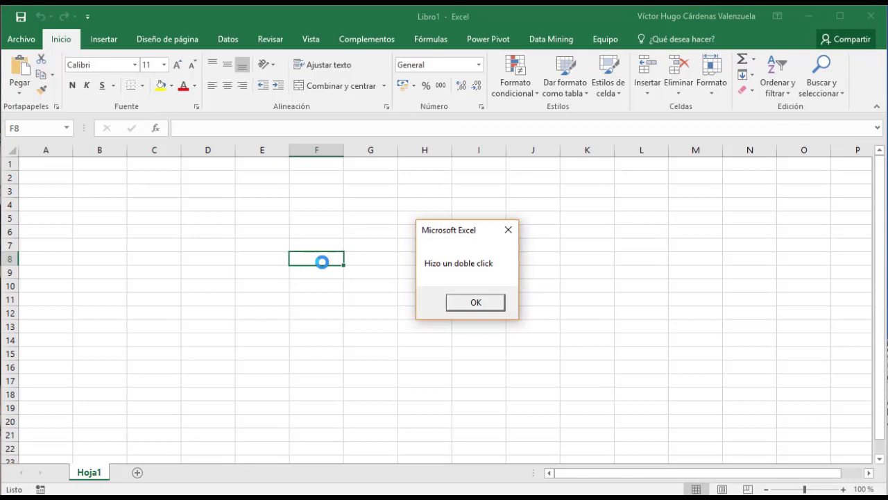
pyautogui.click(475, 307)
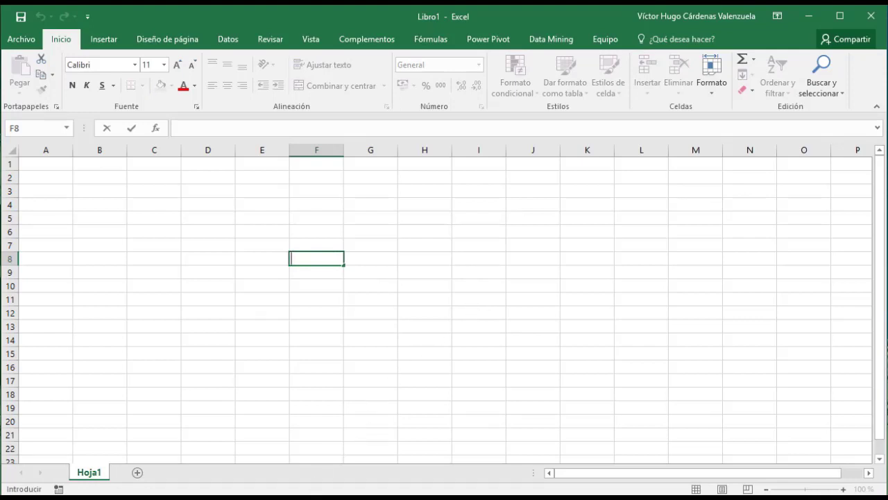
pyautogui.click(357, 439)
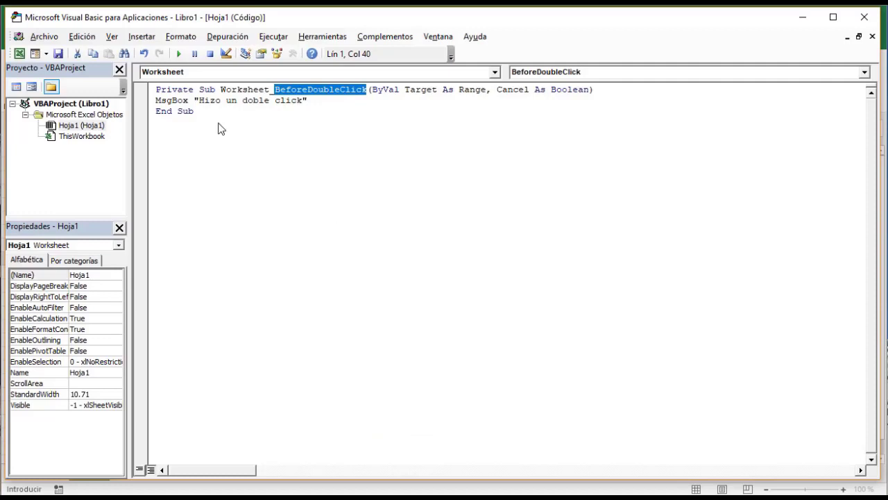
# - Insert Módulo1 and declare Public Function IVA(valor) with its End Function line
pyautogui.click(134, 39)
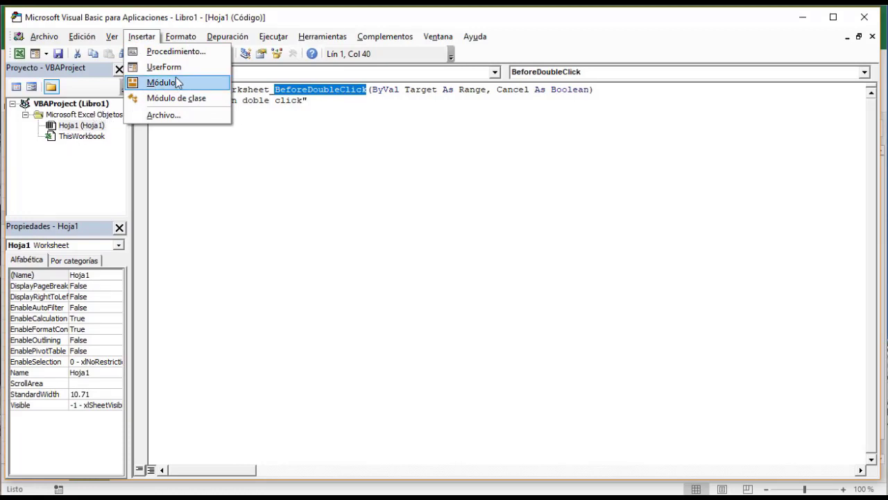
pyautogui.click(186, 84)
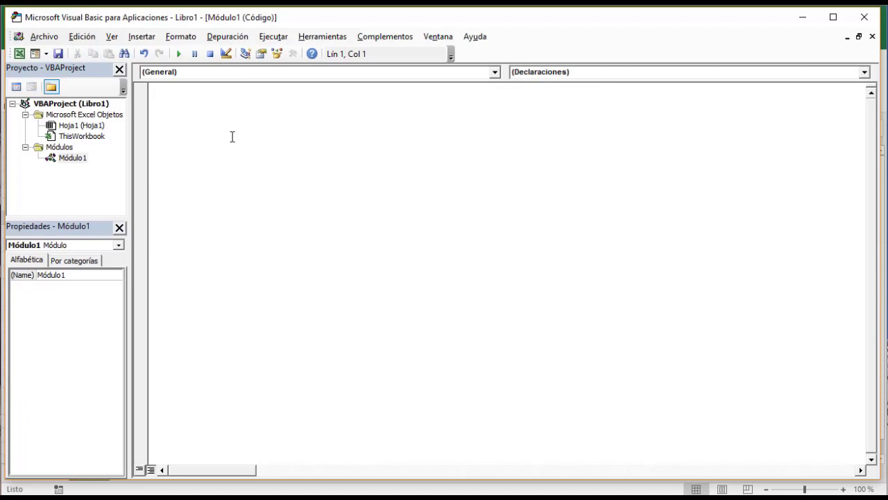
pyautogui.write('P')
pyautogui.write('ublic func')
pyautogui.write('tion ')
pyautogui.write('IVA')
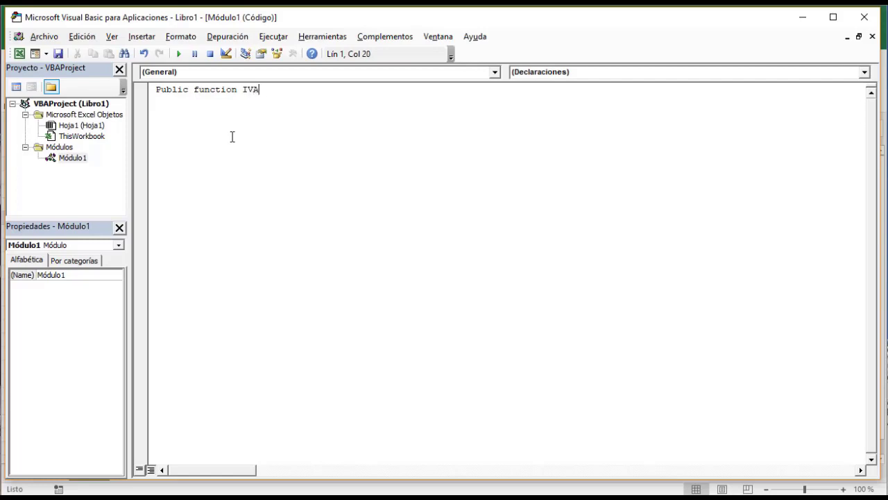
pyautogui.write('(')
pyautogui.write('(val')
pyautogui.write('or')
pyautogui.write(')')
pyautogui.press('Return')
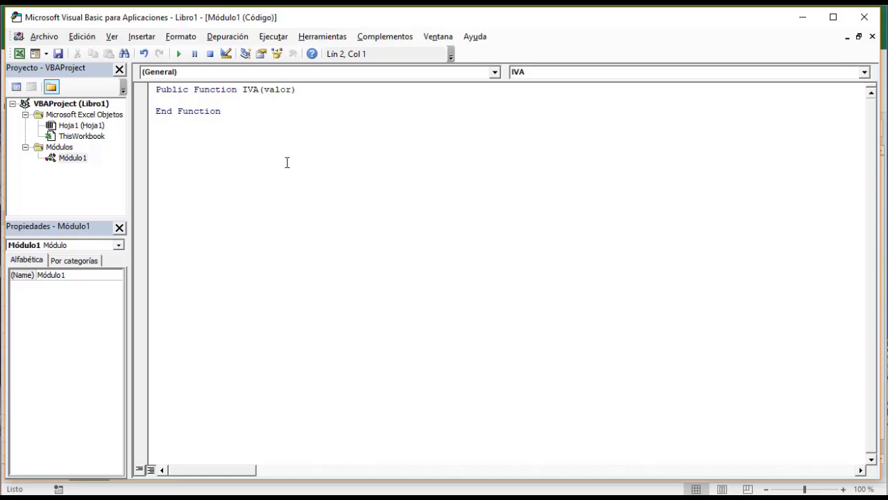
# - Write the function body IVA = valor * 0.12
pyautogui.write('iva')
pyautogui.press('BackSpace')
pyautogui.press('BackSpace')
pyautogui.press('BackSpace')
pyautogui.write('IVA = ')
pyautogui.write('valor ')
pyautogui.write('*')
pyautogui.write('0.12')
# - Highlight valor and IVA in the header and body, then minimize the VBA editor
pyautogui.moveTo(188, 101); pyautogui.dragTo(219, 102)
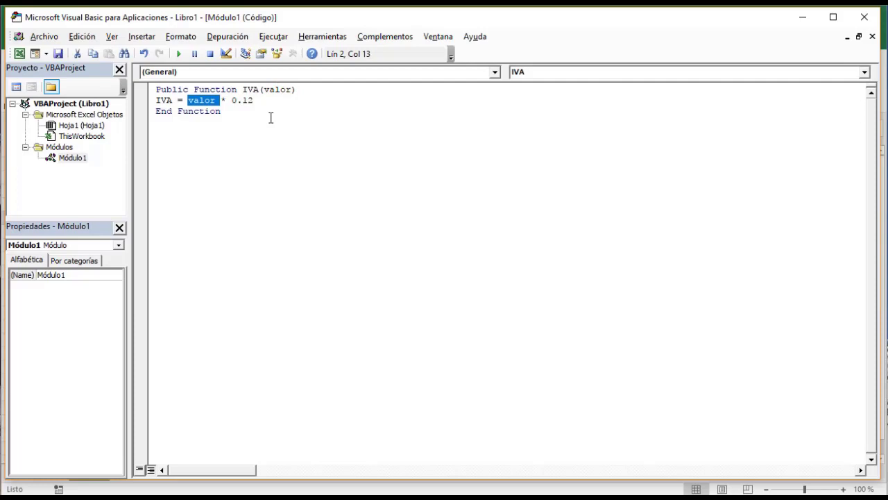
pyautogui.doubleClick(277, 90)
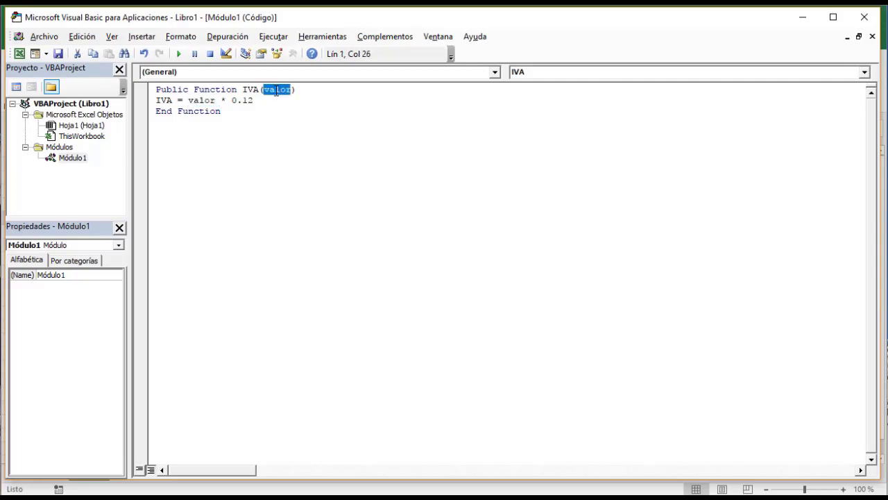
pyautogui.doubleClick(207, 100)
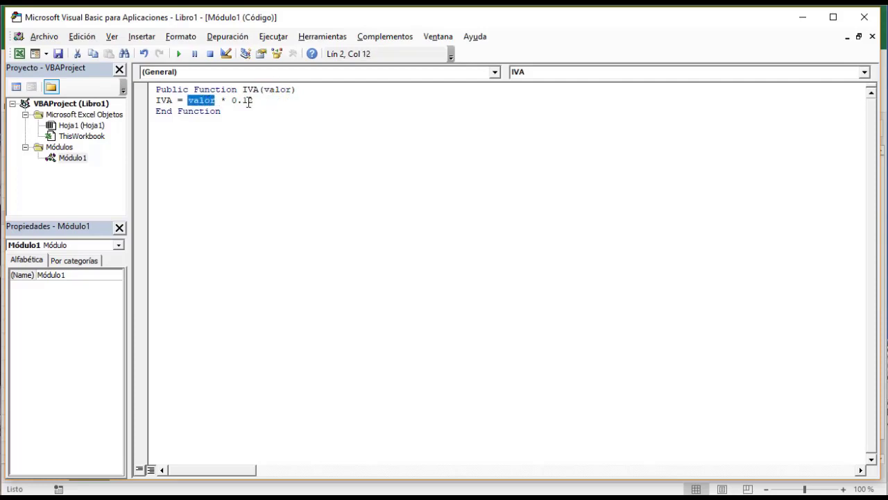
pyautogui.doubleClick(165, 102)
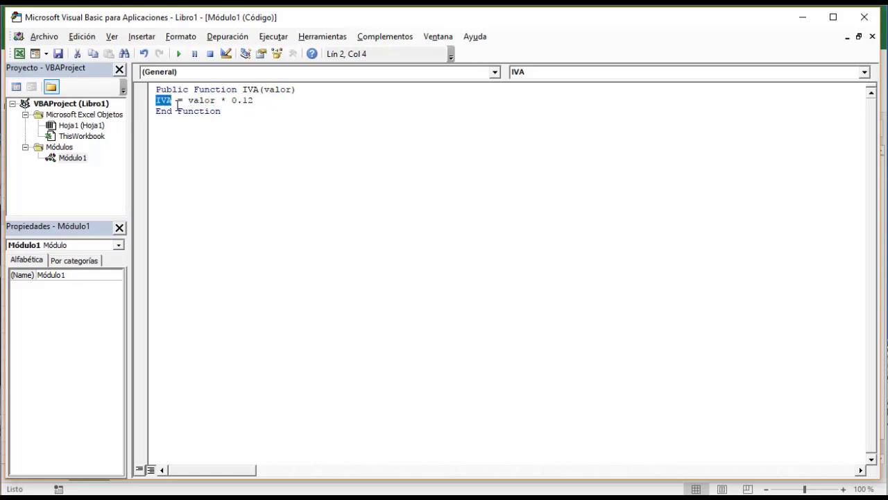
pyautogui.doubleClick(251, 89)
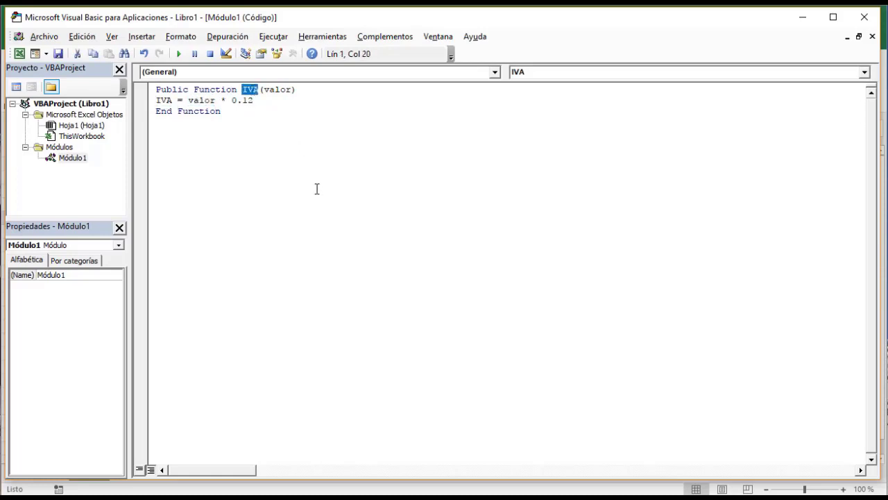
pyautogui.click(803, 17)
# - Enter headers Cantidad and Iva in A1:B1 and values 13560 and 2345 in A2:A3
pyautogui.click(61, 162)
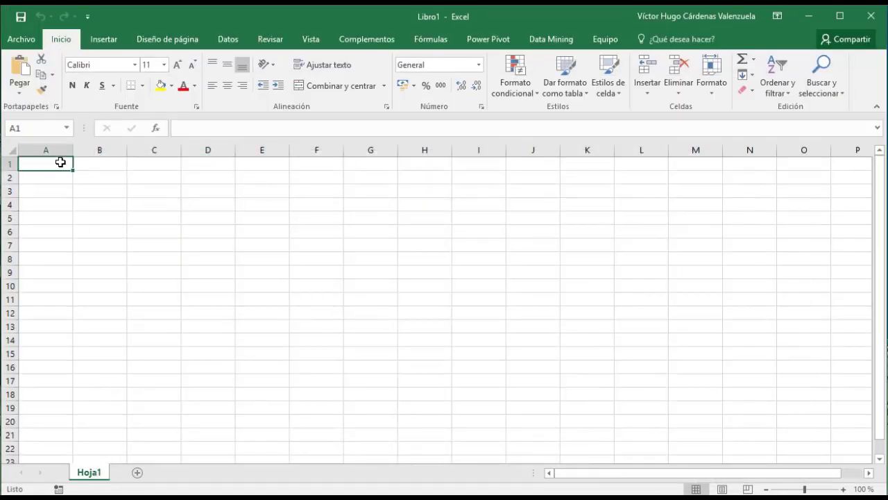
pyautogui.write('Cantidad')
pyautogui.press('Tab')
pyautogui.write('Iva')
pyautogui.press('Return')
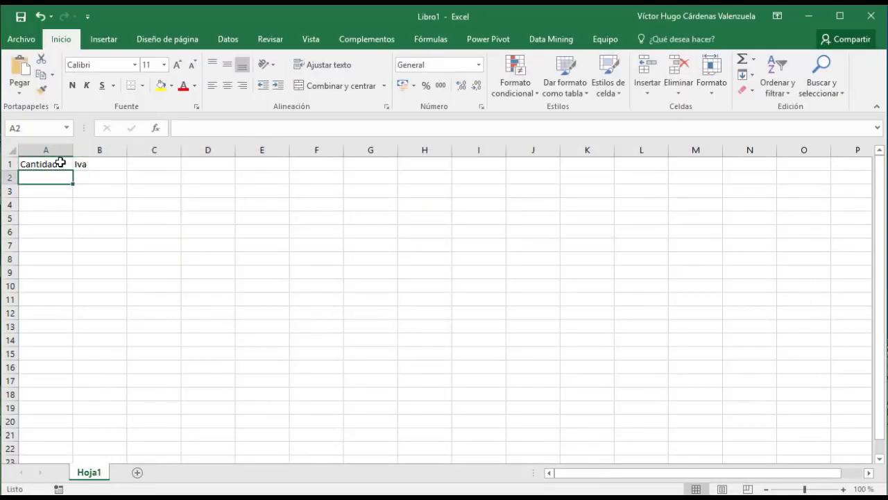
pyautogui.write('13560')
pyautogui.press('Return')
pyautogui.write('23')
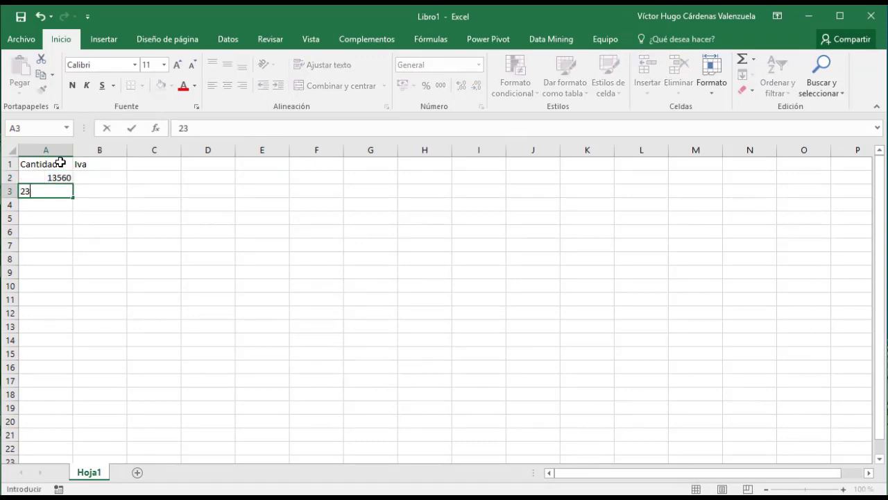
pyautogui.write('45')
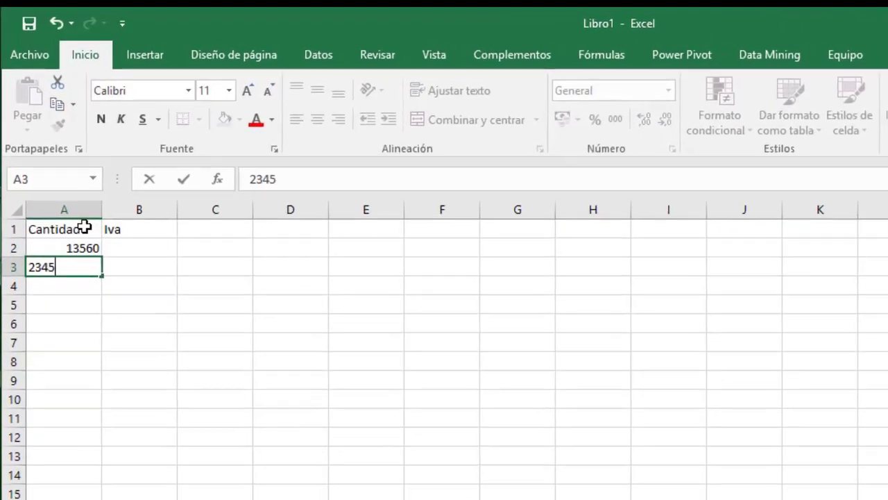
pyautogui.press('Return')
# - Enter =IVA(A2) in B2 and fill it down to B3, giving 1627.2 and 281.4
pyautogui.press('Up')
pyautogui.press('Up')
pyautogui.press('Right')
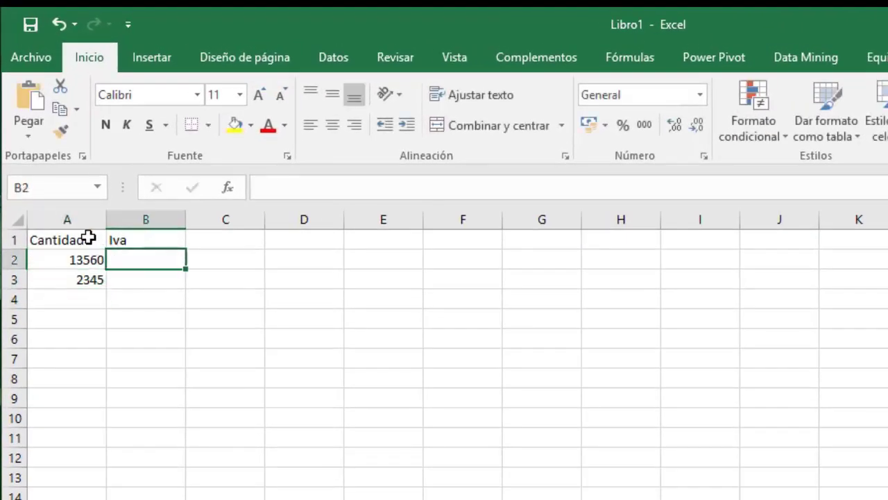
pyautogui.write('=')
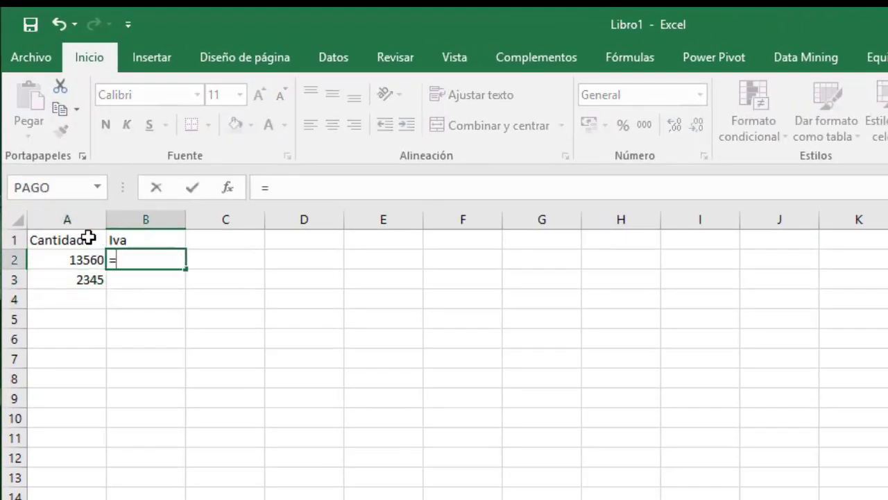
pyautogui.write('IVA')
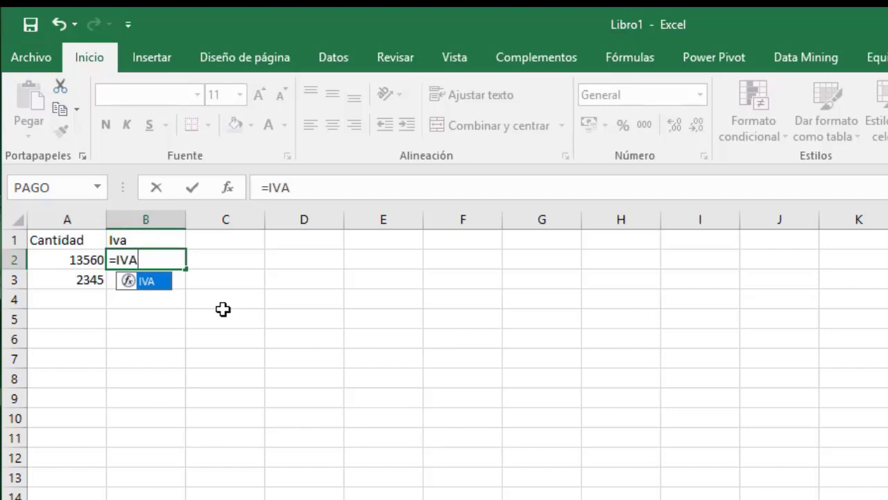
pyautogui.write('(')
pyautogui.click(90, 259)
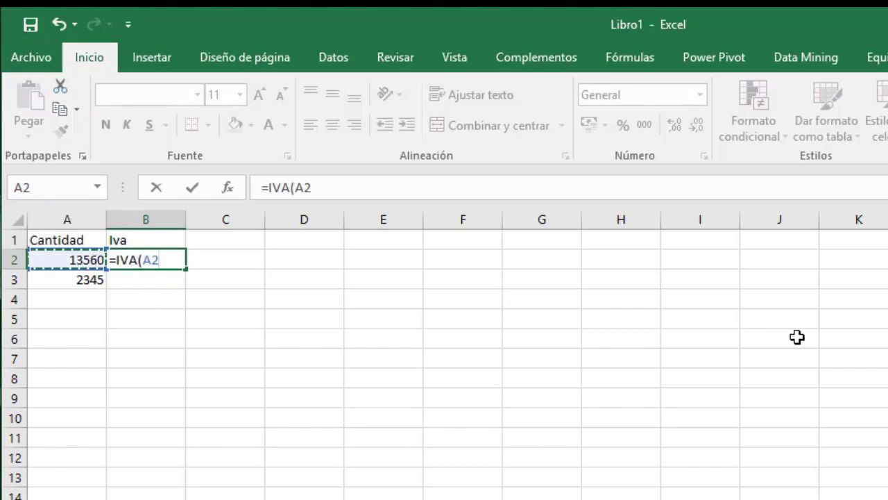
pyautogui.write(')')
pyautogui.press('Return')
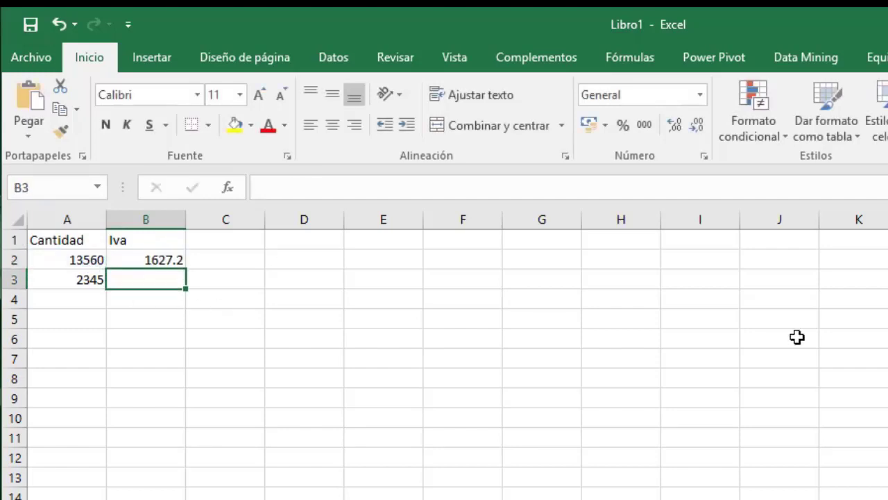
pyautogui.click(182, 260)
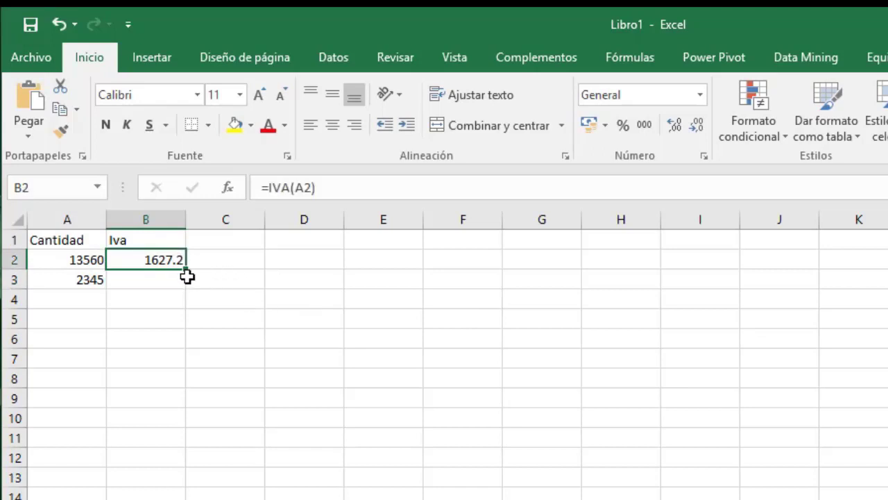
pyautogui.moveTo(189, 283); pyautogui.dragTo(191, 291)
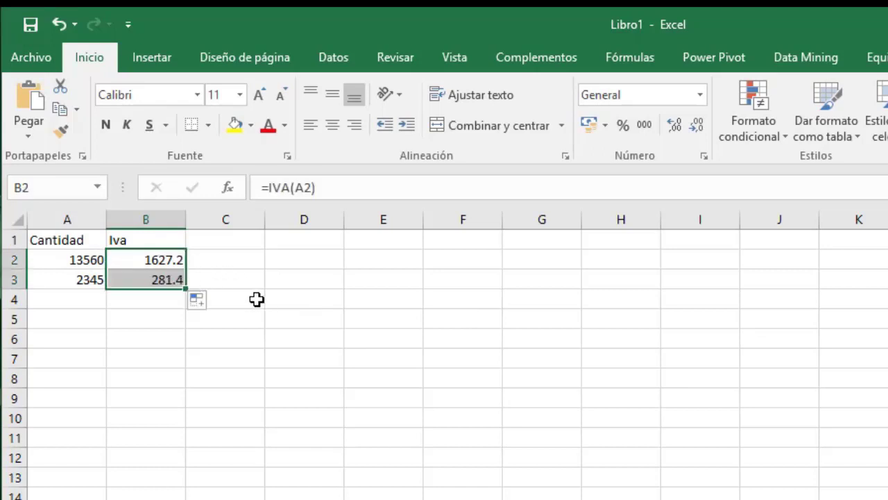
pyautogui.click(257, 299)
pyautogui.click(394, 253)
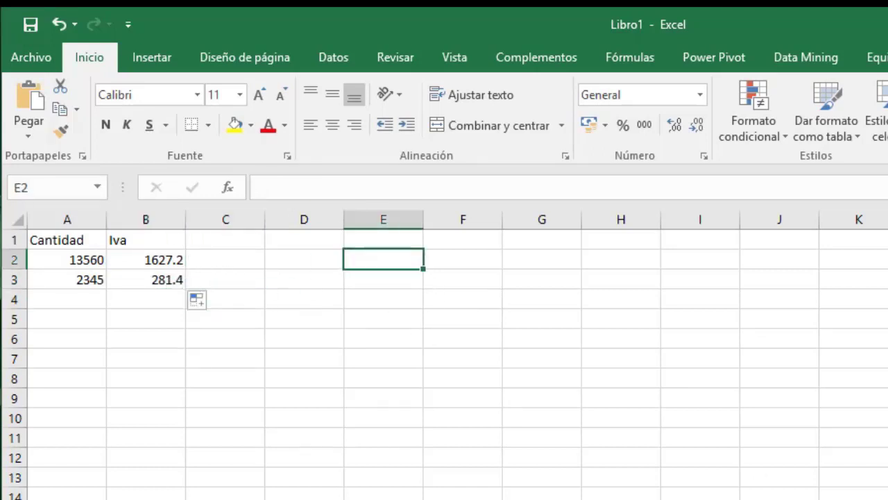